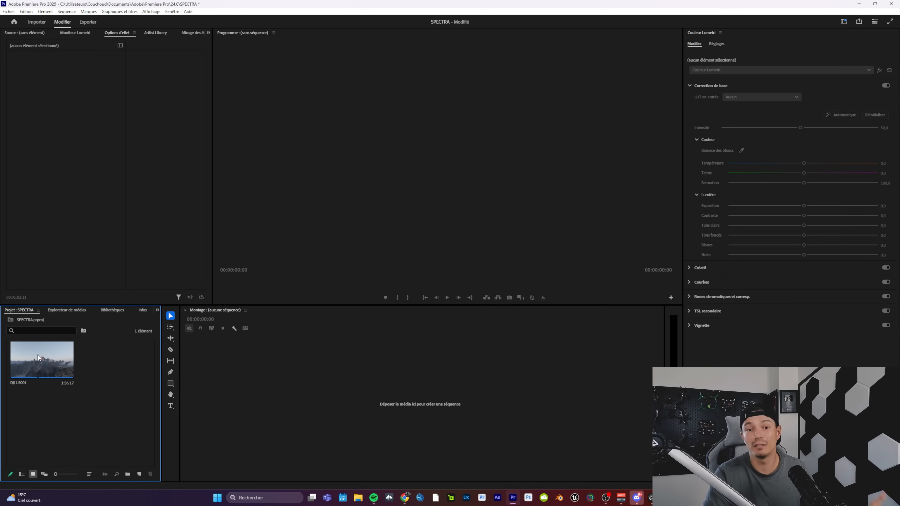
Step: Create a sequence from the DJI LS001 clip, place the playhead at 00:00:28:06 and select the clip on V1
{"action": "left_click", "coordinate": [38, 357]}
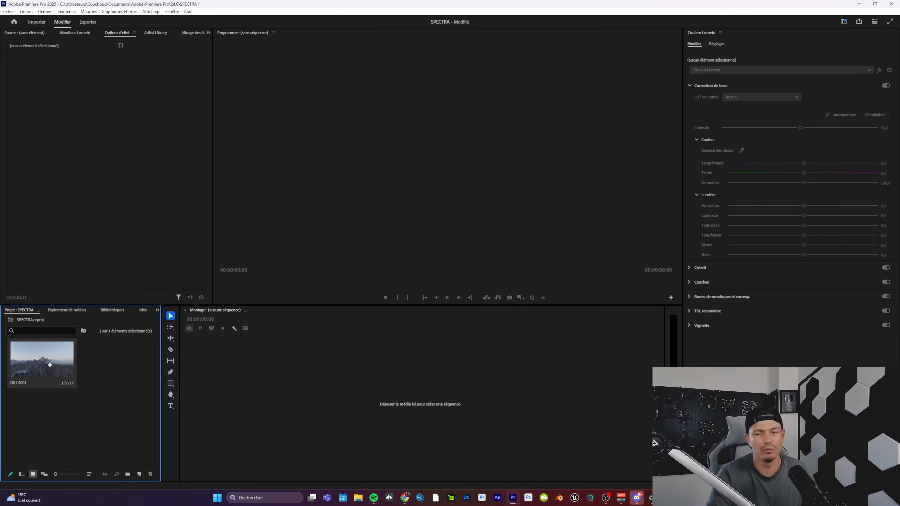
{"action": "left_click_drag", "start_coordinate": [42, 359], "coordinate": [252, 380]}
{"action": "left_click", "coordinate": [296, 332]}
{"action": "left_click", "coordinate": [283, 401]}
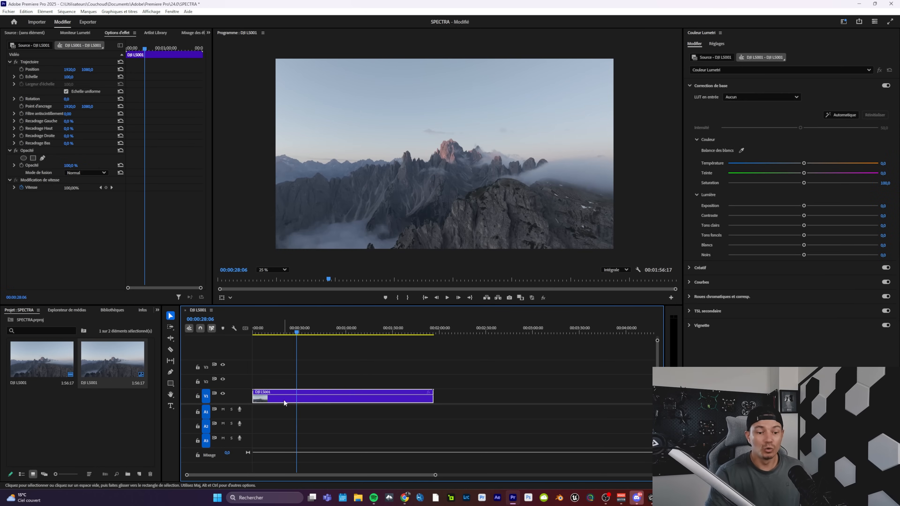
Step: Load OBSIDIAN MOOD.cube as the clip's Lumetri creative look and move the playhead to 00:00:54:17
{"action": "left_click", "coordinate": [707, 267]}
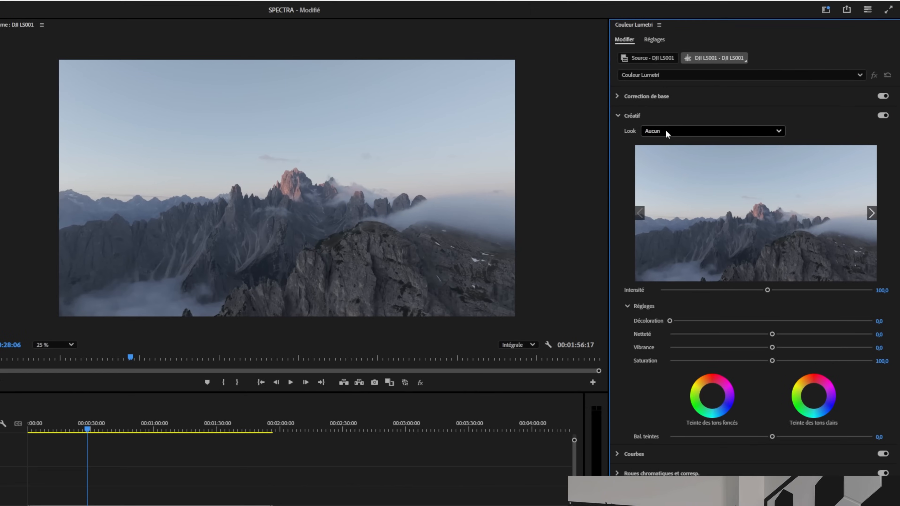
{"action": "left_click", "coordinate": [665, 131]}
{"action": "left_click", "coordinate": [671, 167]}
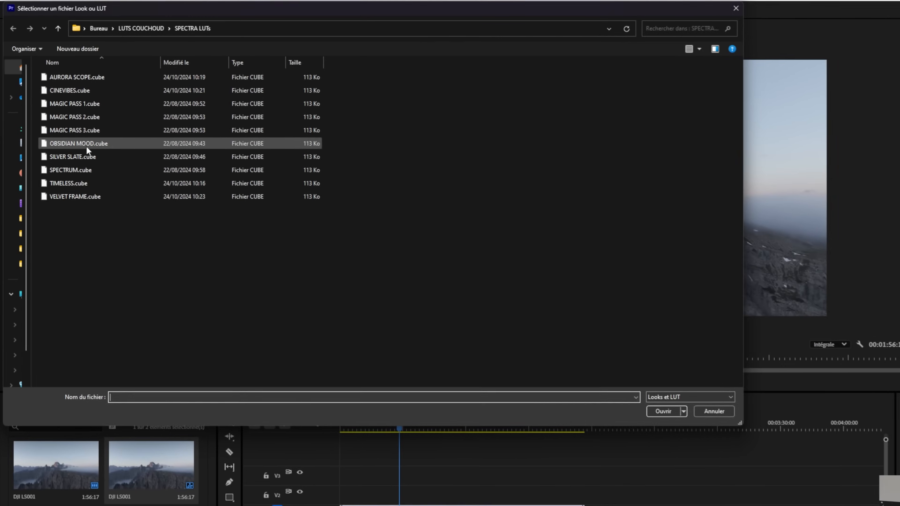
{"action": "double_click", "coordinate": [86, 147]}
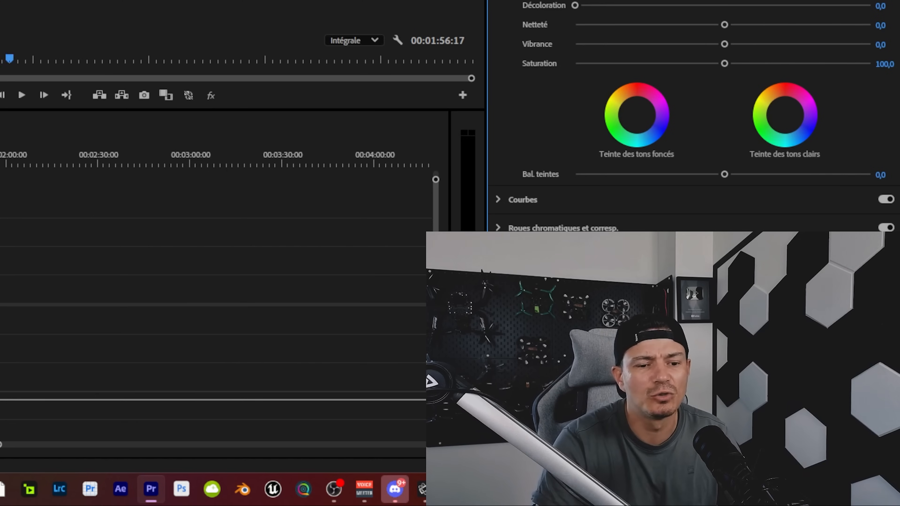
{"action": "left_click", "coordinate": [1, 160]}
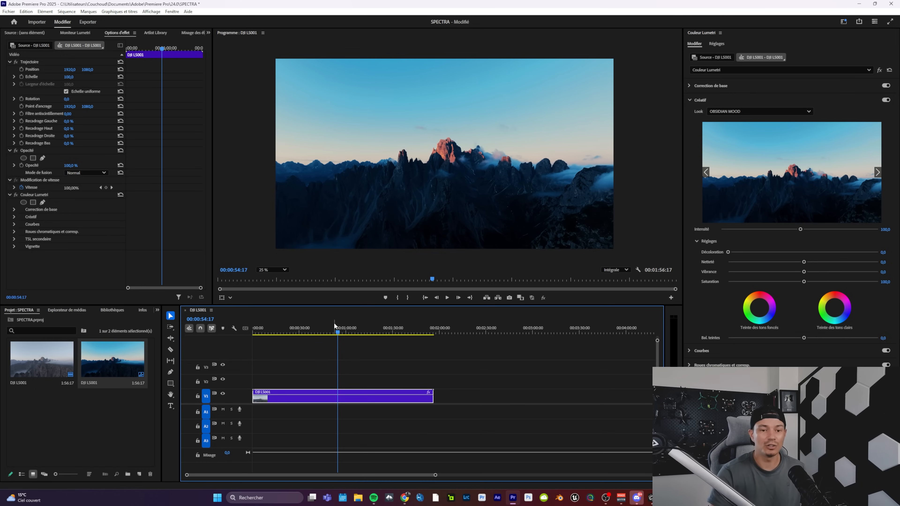
Step: In the clip's basic Lumetri correction, warm the temperature to 41,1 and raise the shadows (Tons foncés) to 70,6
{"action": "left_click", "coordinate": [725, 87]}
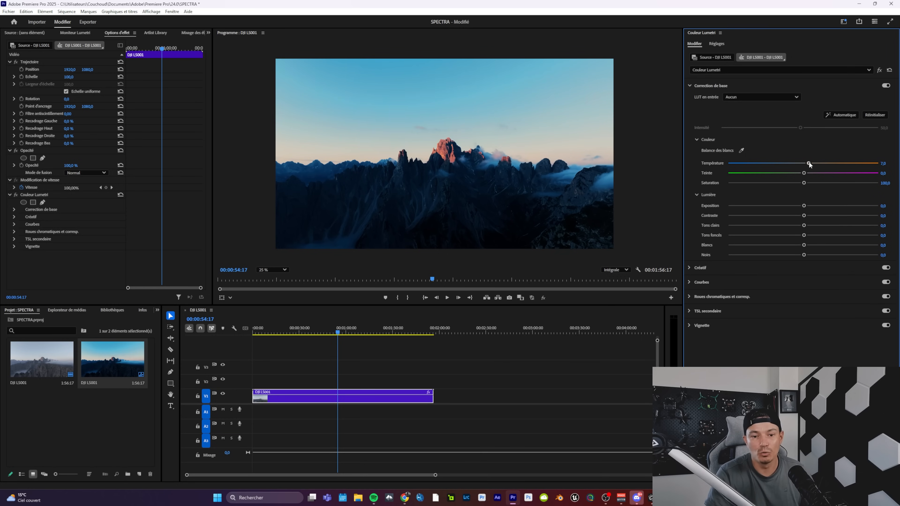
{"action": "left_click_drag", "start_coordinate": [809, 163], "coordinate": [833, 160]}
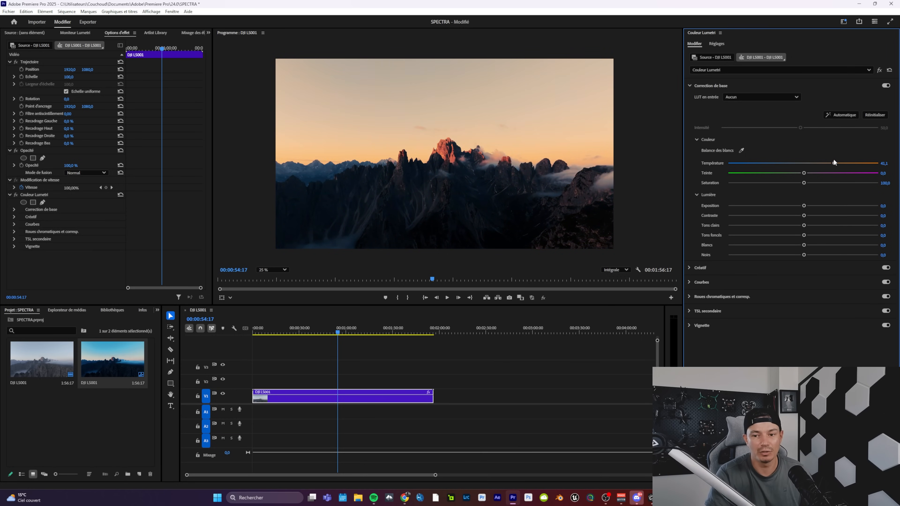
{"action": "left_click_drag", "start_coordinate": [803, 235], "coordinate": [855, 232]}
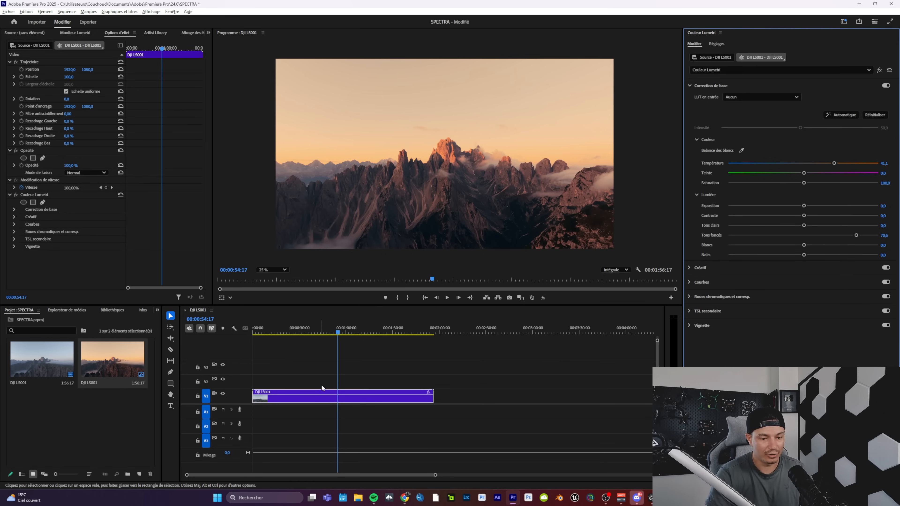
Step: Duplicate the graded clip onto track V2 and add a free-draw opacity mask to the copy
{"action": "left_click_drag", "start_coordinate": [325, 394], "coordinate": [323, 383]}
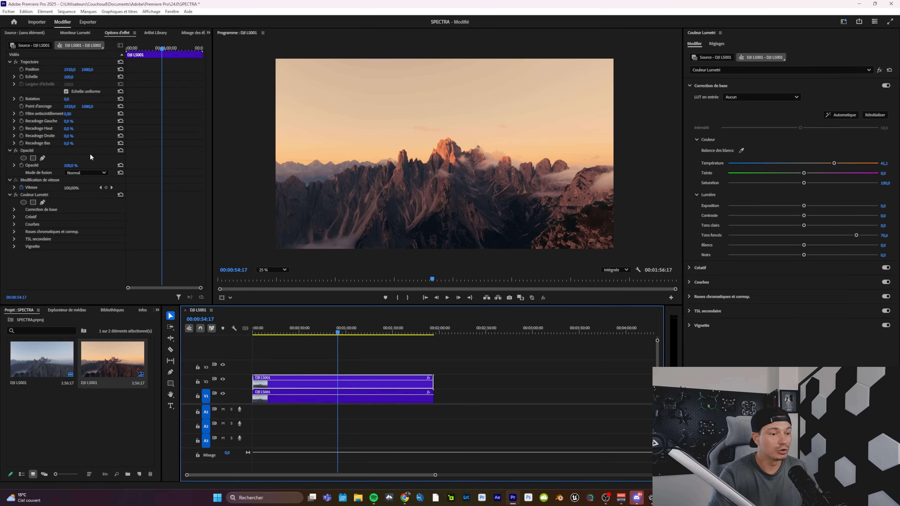
{"action": "left_click", "coordinate": [42, 158]}
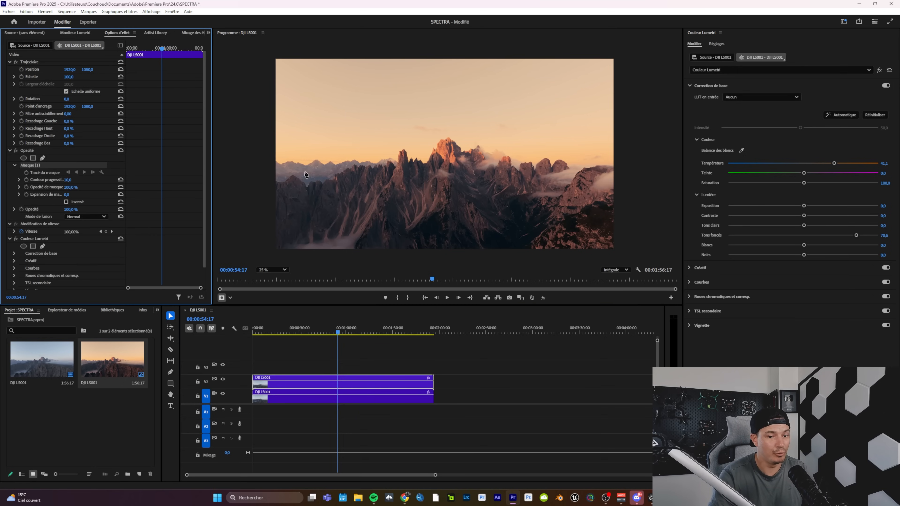
Step: Trace the mask path along the mountain skyline across the full width of the image
{"action": "scroll", "coordinate": [315, 173], "scroll_direction": "up", "scroll_amount": 3}
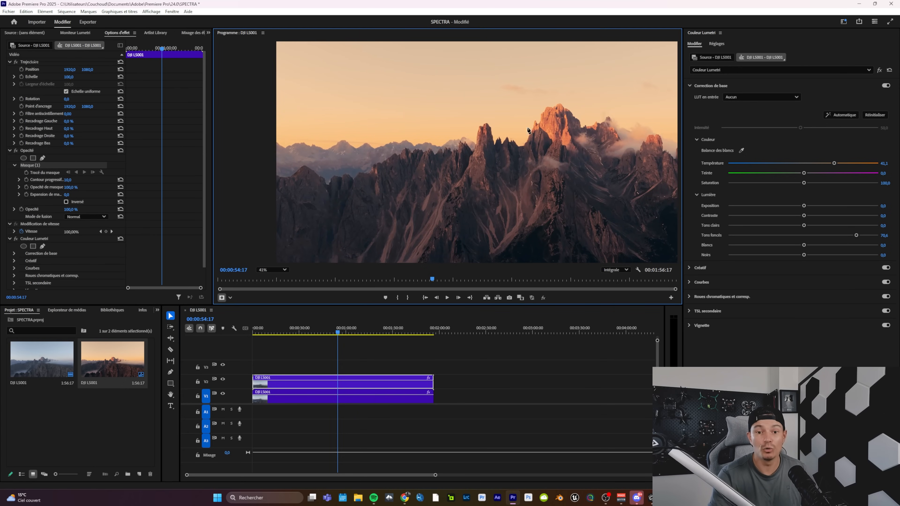
{"action": "left_click", "coordinate": [253, 132]}
{"action": "left_click", "coordinate": [283, 148]}
{"action": "left_click", "coordinate": [298, 143]}
{"action": "left_click", "coordinate": [316, 146]}
{"action": "left_click", "coordinate": [324, 148]}
{"action": "left_click", "coordinate": [339, 142]}
{"action": "left_click", "coordinate": [356, 149]}
{"action": "left_click", "coordinate": [364, 144]}
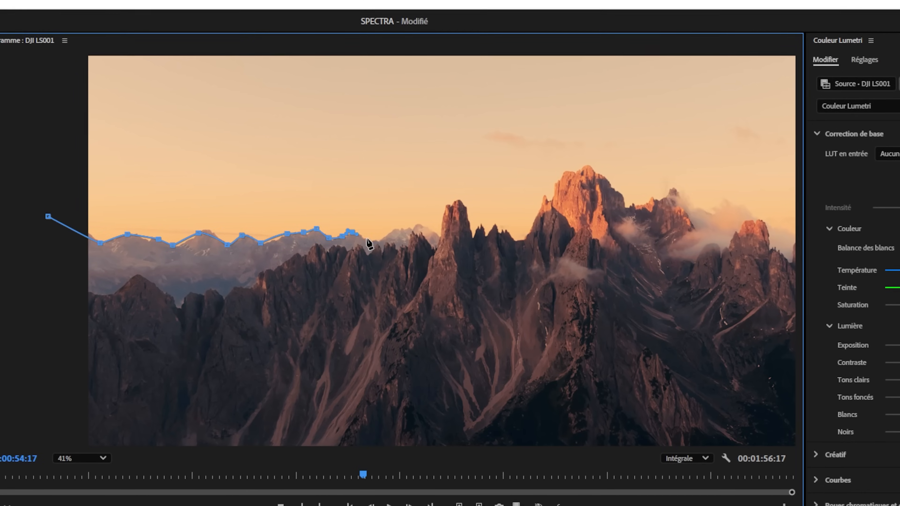
{"action": "left_click", "coordinate": [589, 164]}
{"action": "left_click", "coordinate": [675, 186]}
{"action": "left_click", "coordinate": [408, 220]}
{"action": "left_click", "coordinate": [653, 235]}
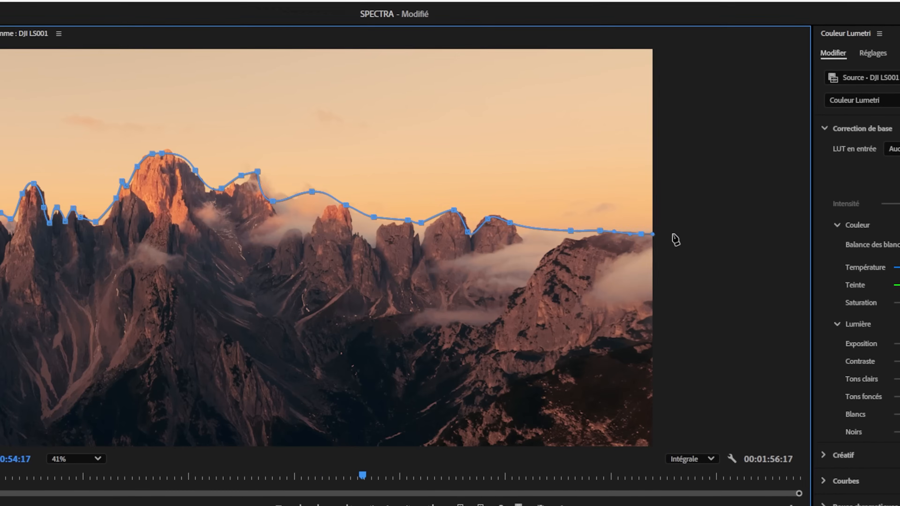
Step: Close the mask around the mountains with points placed outside and below the frame
{"action": "scroll", "coordinate": [673, 239], "scroll_direction": "down", "scroll_amount": 4}
{"action": "left_click", "coordinate": [632, 204]}
{"action": "left_click", "coordinate": [393, 223]}
{"action": "left_click", "coordinate": [379, 150]}
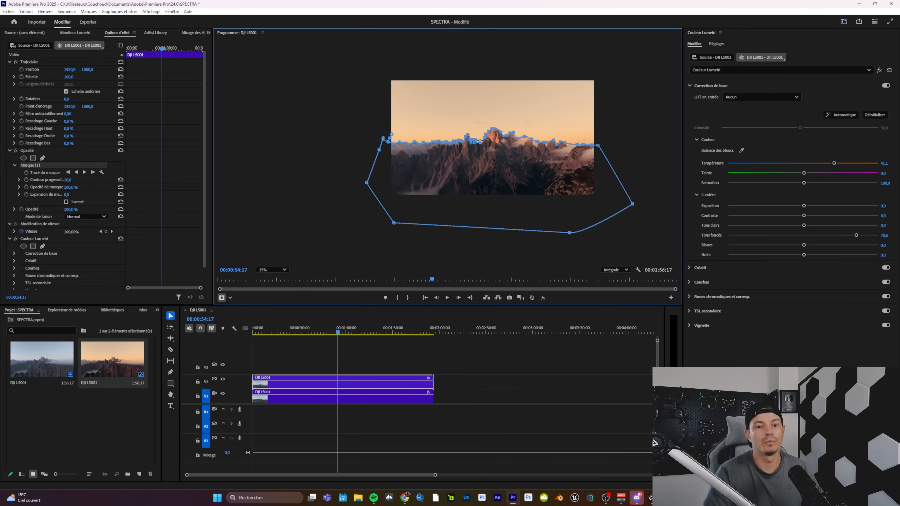
{"action": "scroll", "coordinate": [480, 141], "scroll_direction": "up", "scroll_amount": 3}
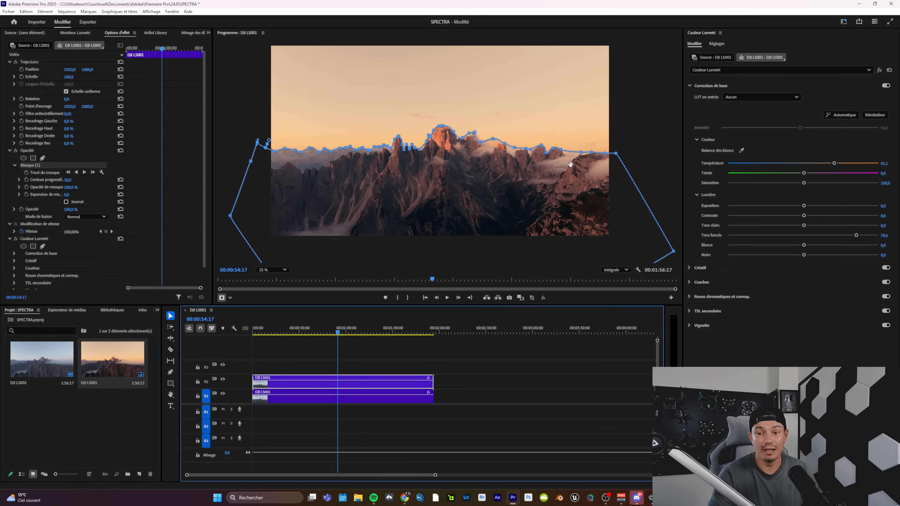
Step: Invert the V2 clip's mask and grade its sky with temperature about 53, tint about 15 and highlights (Tons clairs) about -64
{"action": "left_click_drag", "start_coordinate": [834, 163], "coordinate": [776, 212]}
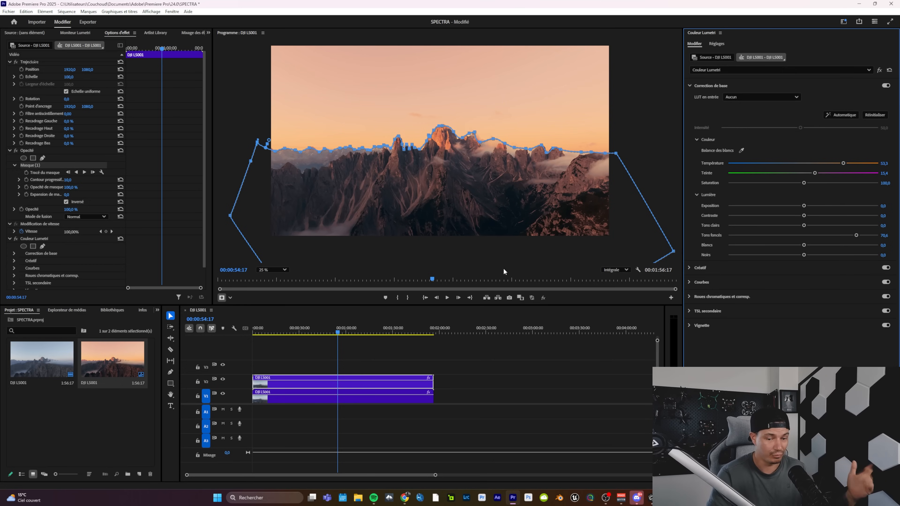
{"action": "left_click", "coordinate": [433, 342]}
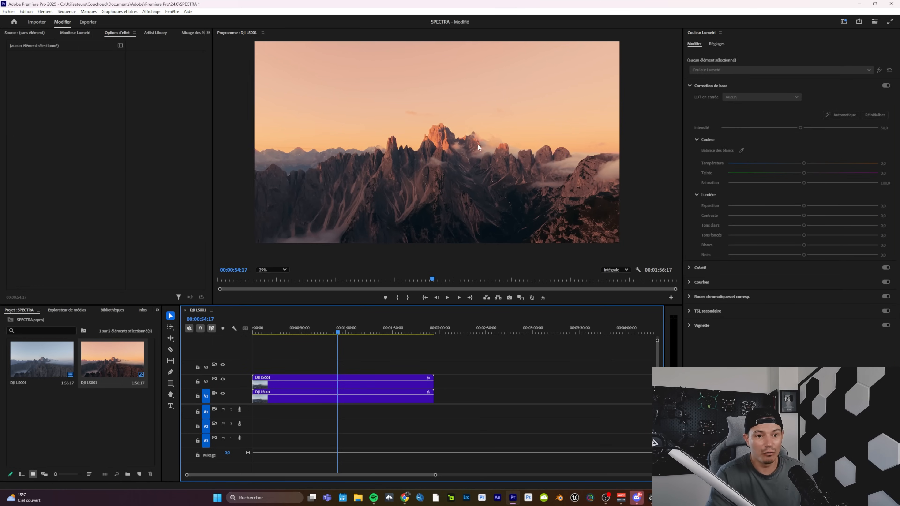
{"action": "scroll", "coordinate": [476, 144], "scroll_direction": "up", "scroll_amount": 3}
{"action": "scroll", "coordinate": [416, 137], "scroll_direction": "down", "scroll_amount": 5}
{"action": "left_click_drag", "start_coordinate": [411, 193], "coordinate": [435, 204]}
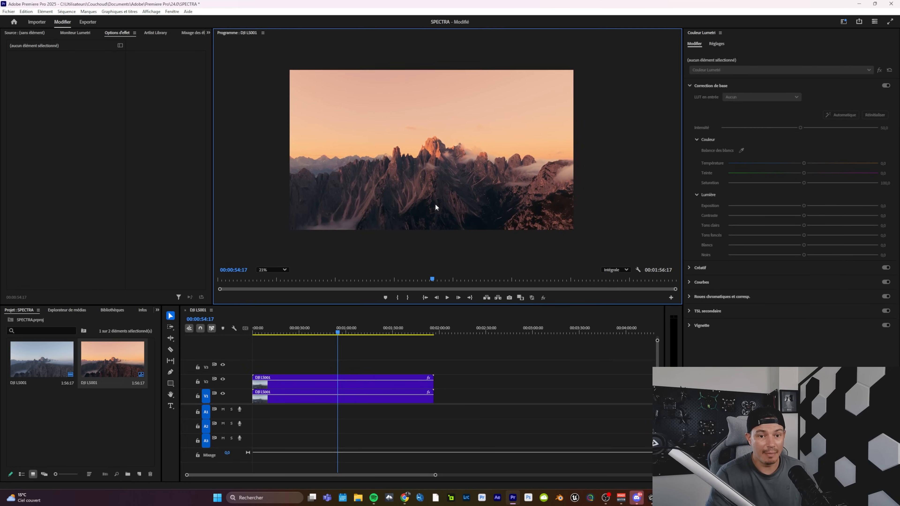
{"action": "left_click", "coordinate": [376, 383]}
{"action": "left_click_drag", "start_coordinate": [803, 226], "coordinate": [752, 229]}
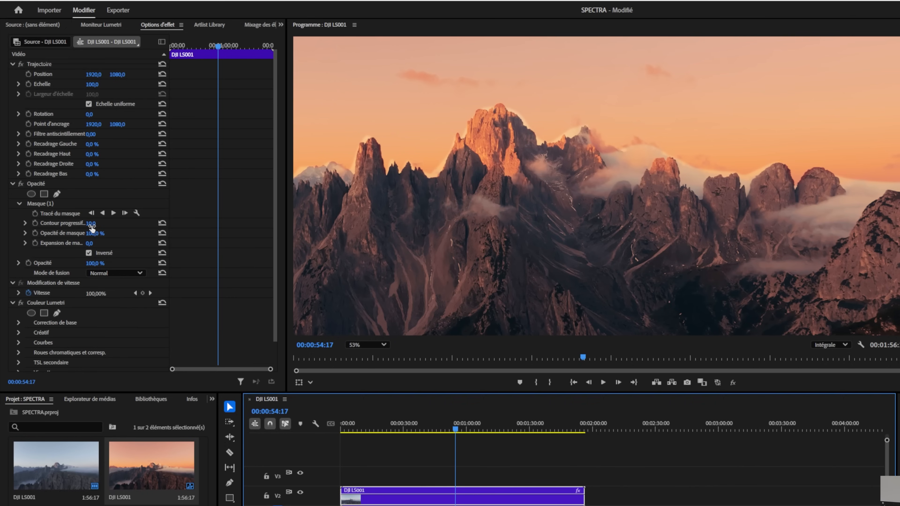
Step: Soften the sky mask's edge by increasing its feather and reducing its expansion
{"action": "left_click", "coordinate": [91, 224]}
{"action": "mouse_move", "coordinate": [91, 224]}
{"action": "left_mouse_down"}
{"action": "mouse_move", "coordinate": [47, 224]}
{"action": "mouse_move", "coordinate": [96, 223]}
{"action": "left_mouse_up"}
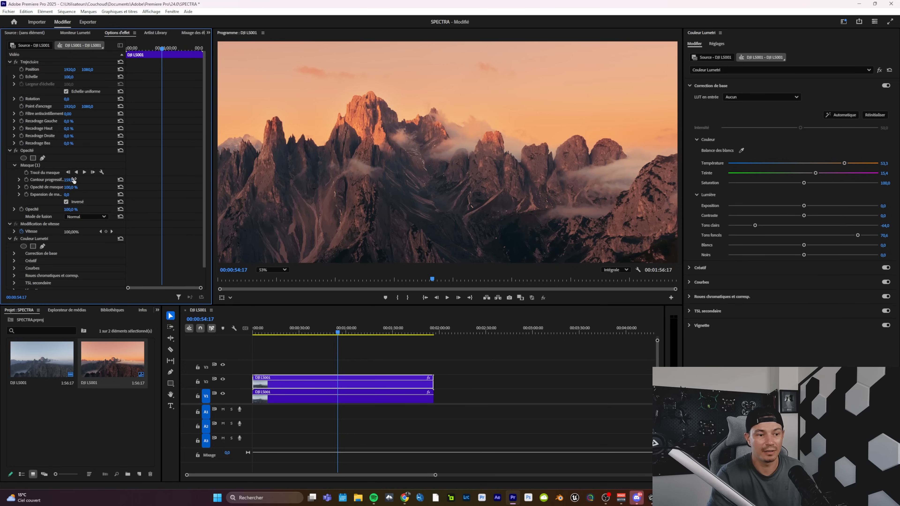
{"action": "mouse_move", "coordinate": [67, 195]}
{"action": "left_mouse_down"}
{"action": "mouse_move", "coordinate": [39, 194]}
{"action": "mouse_move", "coordinate": [123, 195]}
{"action": "mouse_move", "coordinate": [50, 194]}
{"action": "left_mouse_up"}
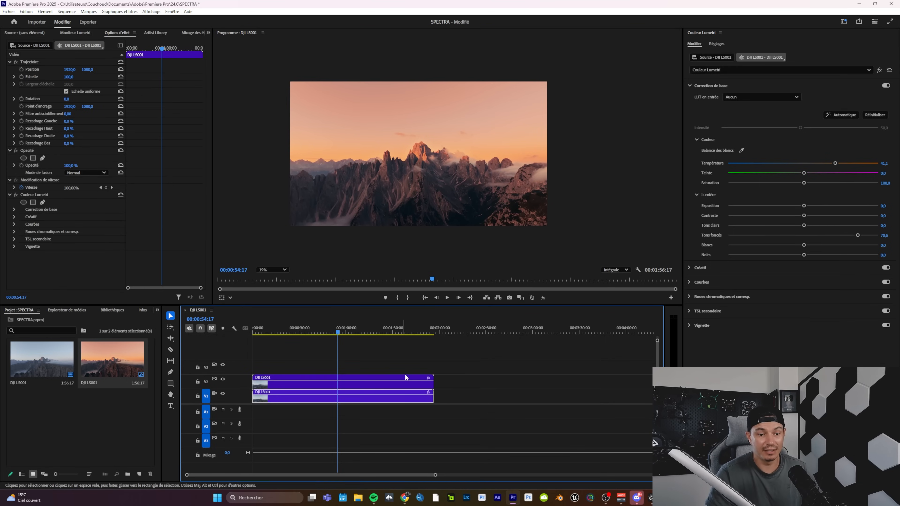
Step: Cool the mountains on the V1 clip with temperature about 16, tint about -3, saturation about 88 and shadows (Tons foncés) 100
{"action": "scroll", "coordinate": [448, 198], "scroll_direction": "up", "scroll_amount": 3}
{"action": "left_click_drag", "start_coordinate": [426, 195], "coordinate": [470, 189]}
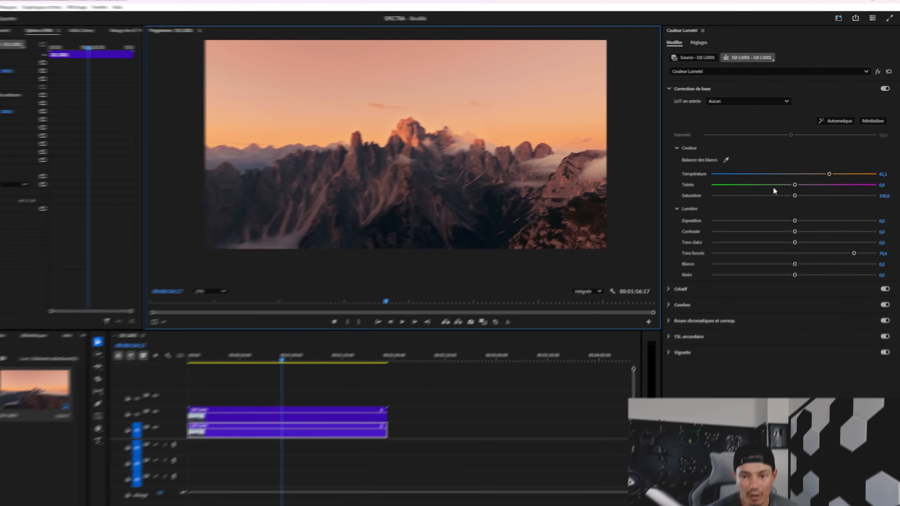
{"action": "left_click_drag", "start_coordinate": [828, 173], "coordinate": [810, 174]}
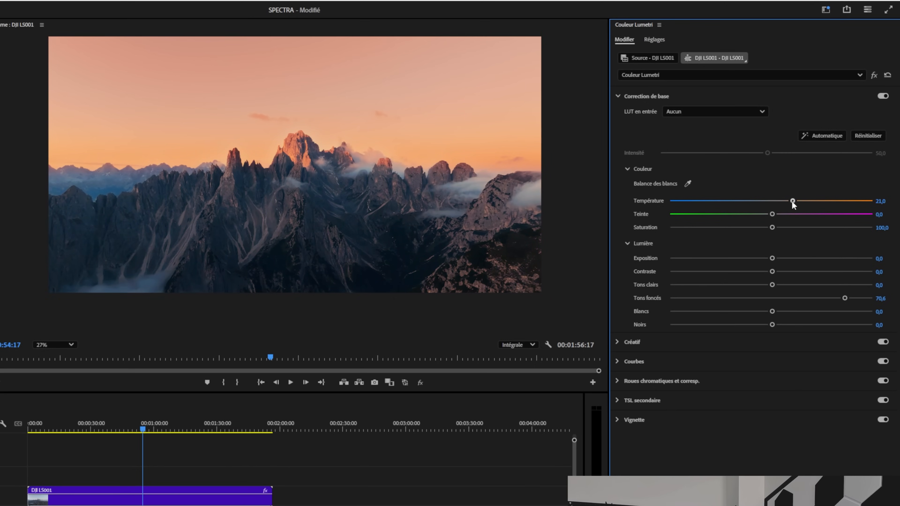
{"action": "left_click_drag", "start_coordinate": [771, 229], "coordinate": [769, 229]}
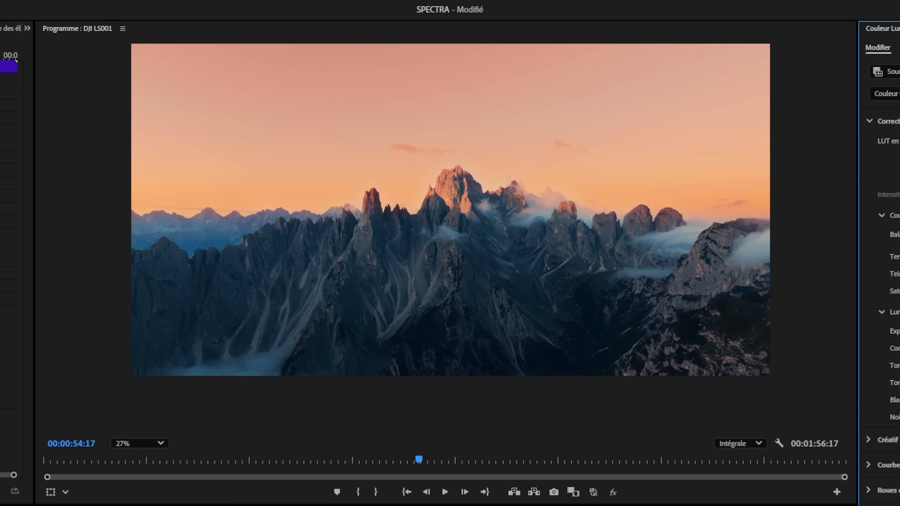
{"action": "left_click_drag", "start_coordinate": [804, 236], "coordinate": [879, 236]}
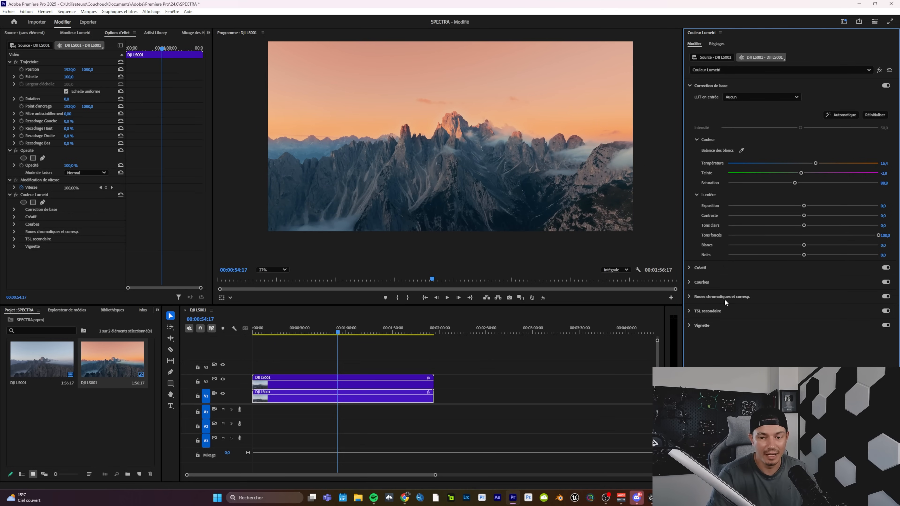
Step: Slightly darken the V1 clip's shadows with the Lumetri shadow color wheel's luminance control
{"action": "left_click", "coordinate": [711, 297]}
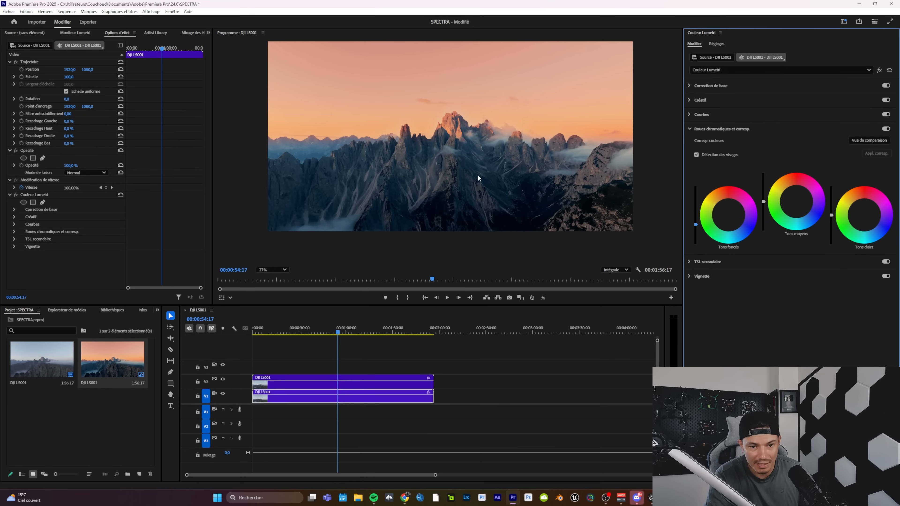
{"action": "scroll", "coordinate": [479, 152], "scroll_direction": "down", "scroll_amount": 1}
{"action": "left_click_drag", "start_coordinate": [479, 153], "coordinate": [474, 175]}
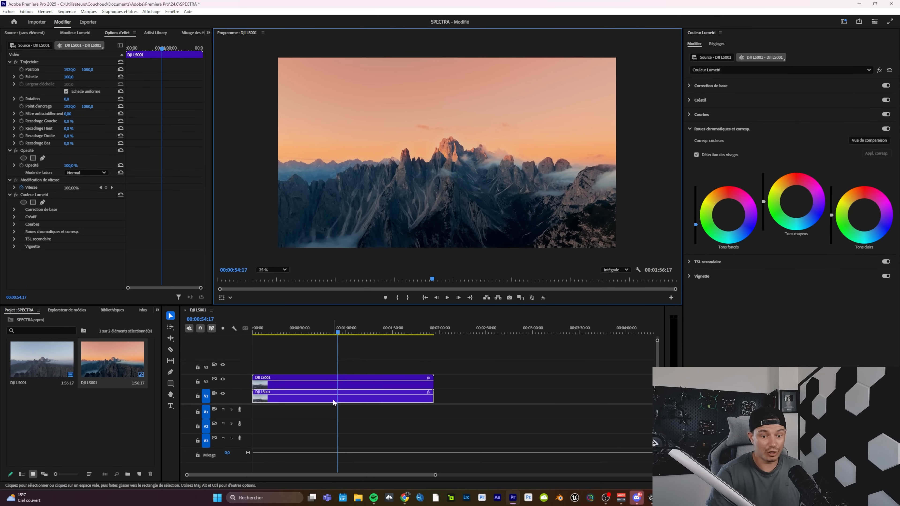
Step: Desaturate the blue tones of the V1 clip with the Lumetri hue versus saturation curve
{"action": "left_click", "coordinate": [356, 401]}
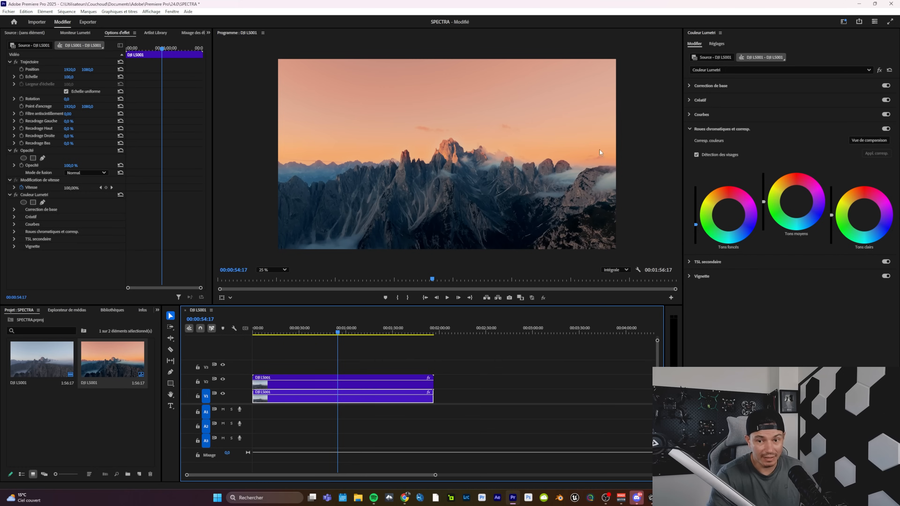
{"action": "left_click", "coordinate": [703, 114]}
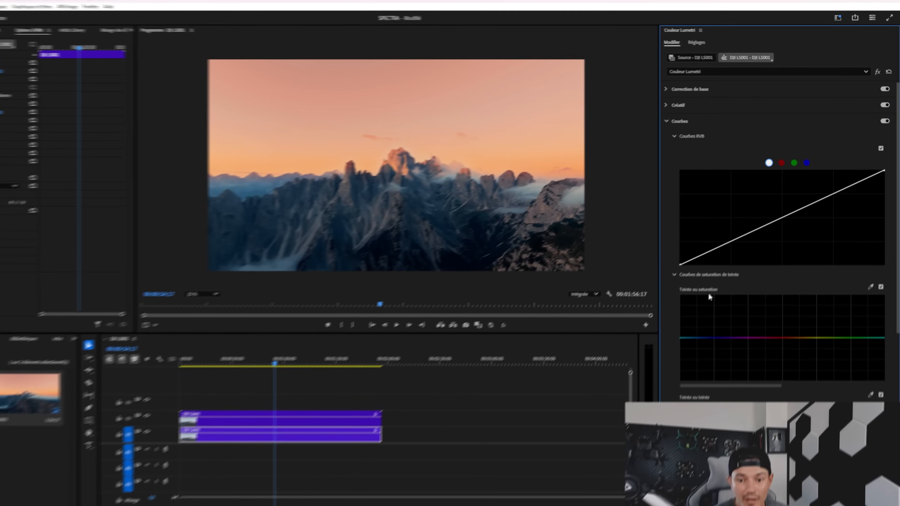
{"action": "left_click", "coordinate": [871, 286]}
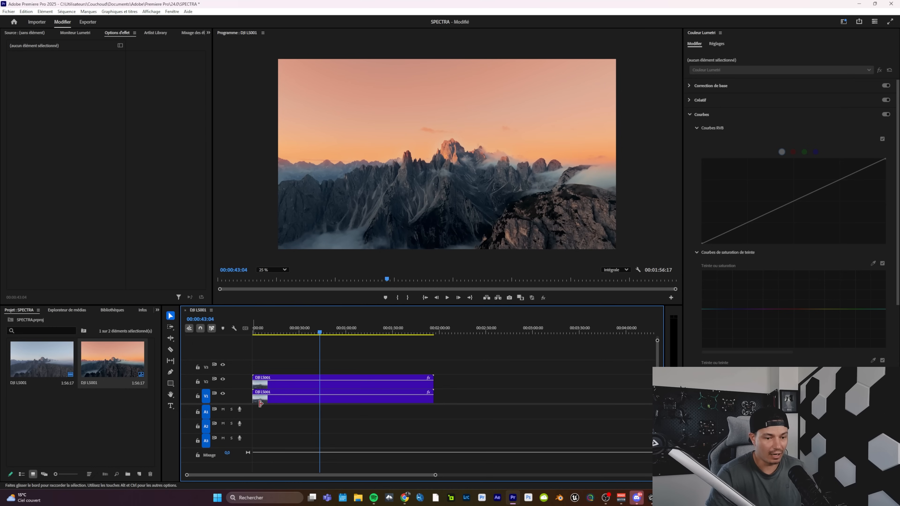
Step: Duplicate the V1 clip onto track V3 and delete the Couleur Lumetri effect from the copy
{"action": "left_click", "coordinate": [261, 401]}
{"action": "left_click_drag", "start_coordinate": [270, 398], "coordinate": [262, 370]}
{"action": "left_click", "coordinate": [38, 194]}
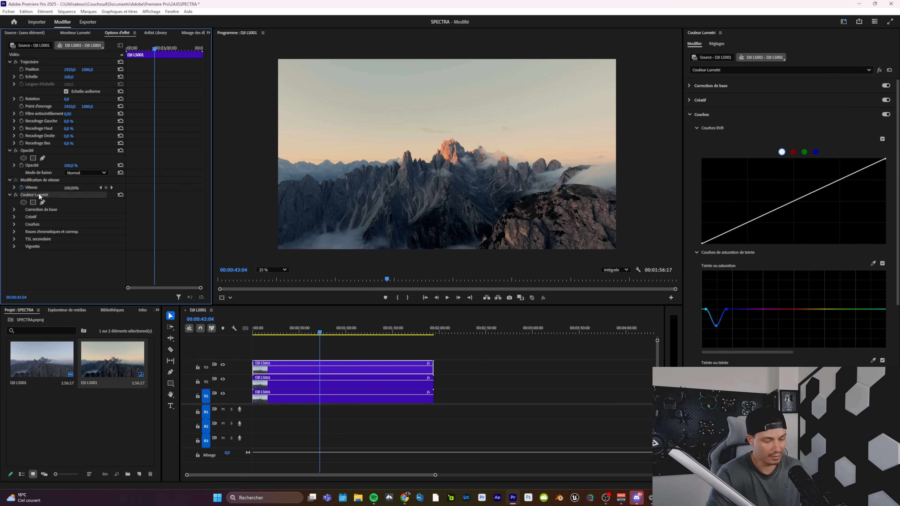
{"action": "key", "text": "Delete"}
Step: Hide track V3 and view the graded image full screen at different points of the sequence
{"action": "left_click", "coordinate": [222, 364]}
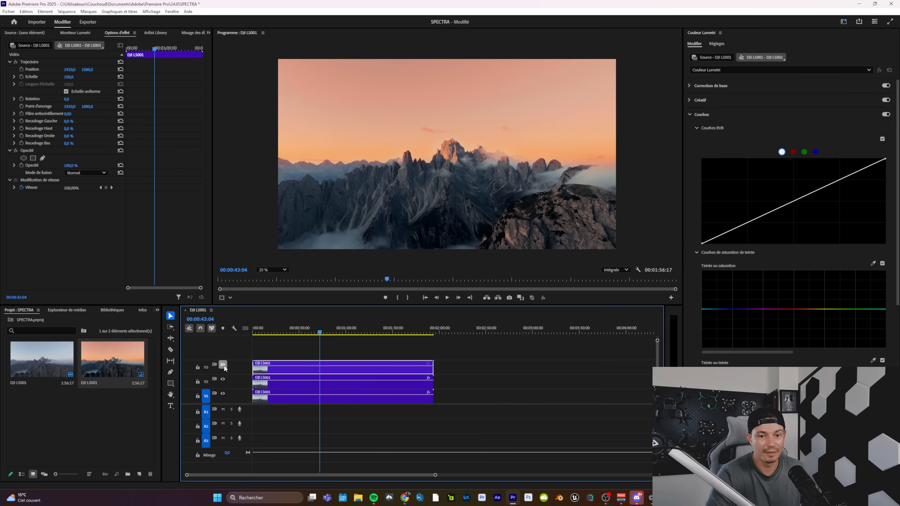
{"action": "key", "text": "ctrl+f"}
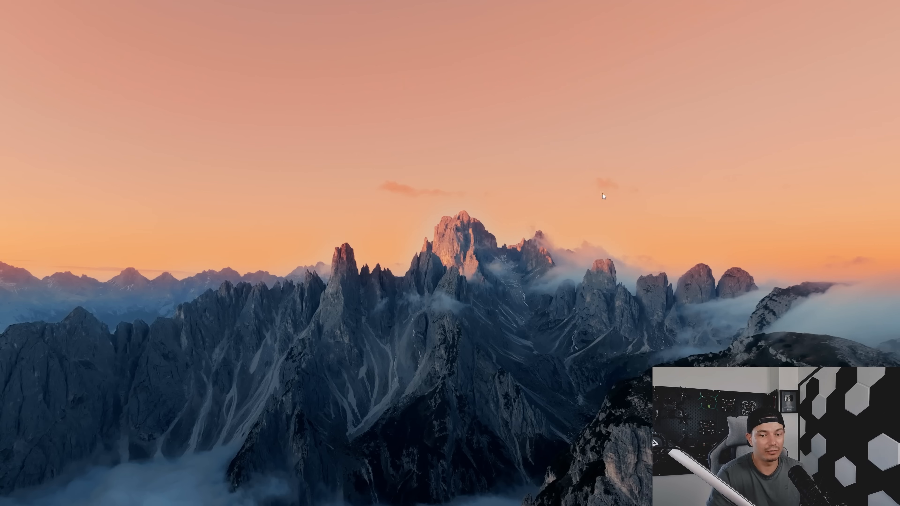
{"action": "key", "text": "Escape"}
{"action": "left_click_drag", "start_coordinate": [266, 333], "coordinate": [329, 339]}
{"action": "key", "text": "ctrl+grave"}
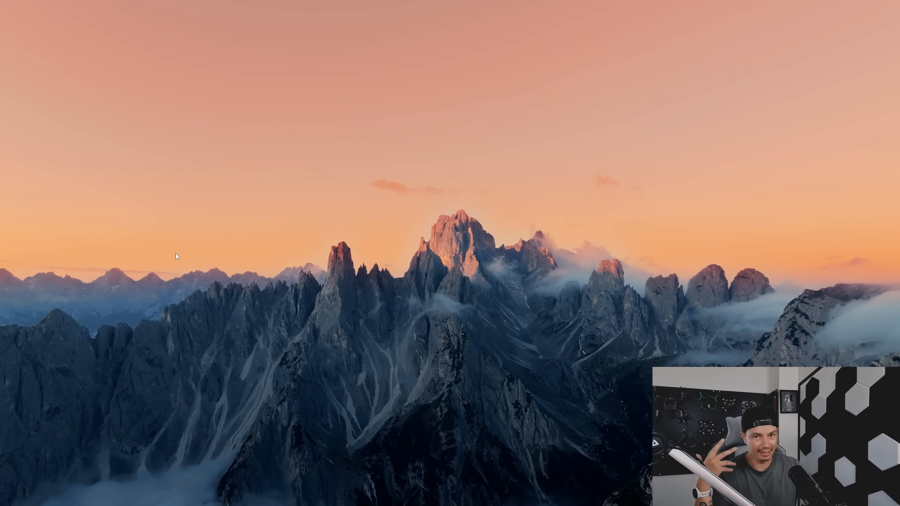
Step: Create a 3840 × 2160 adjustment layer at 25 fps and place it on track V4 over the full length of the clips
{"action": "key", "text": "ctrl+grave"}
{"action": "right_click", "coordinate": [83, 439]}
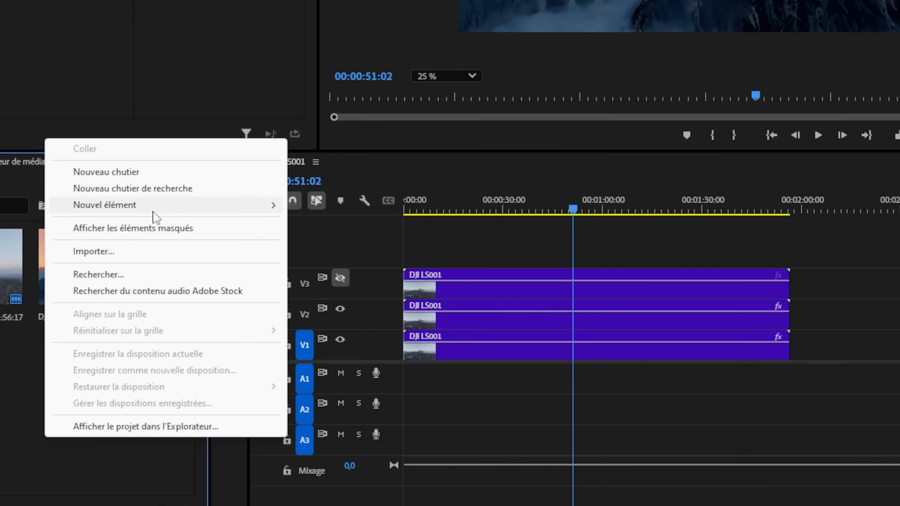
{"action": "mouse_move", "coordinate": [142, 334]}
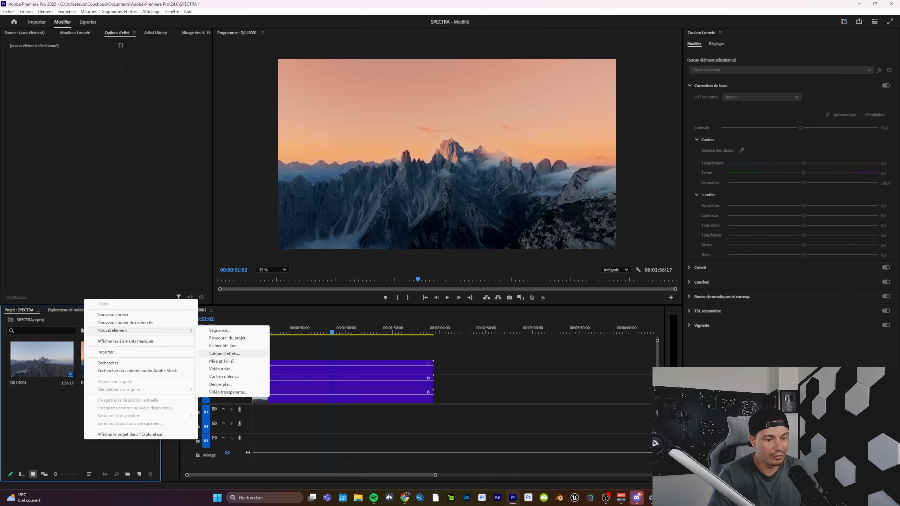
{"action": "left_click", "coordinate": [354, 254]}
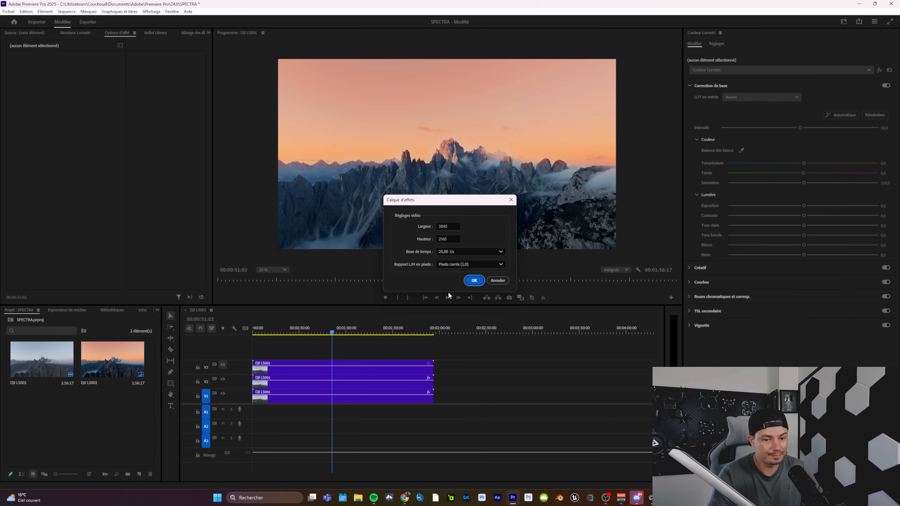
{"action": "left_click", "coordinate": [466, 281]}
{"action": "left_click_drag", "start_coordinate": [127, 353], "coordinate": [432, 344]}
{"action": "left_click", "coordinate": [403, 357]}
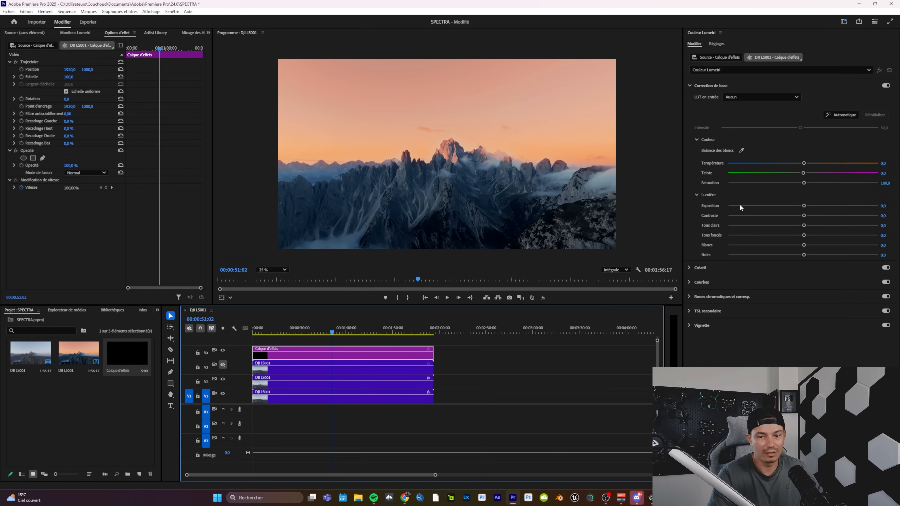
Step: Apply the MAGIC PASS 1 LUT as the adjustment layer's creative look, with its intensity at about 42
{"action": "left_click", "coordinate": [699, 268]}
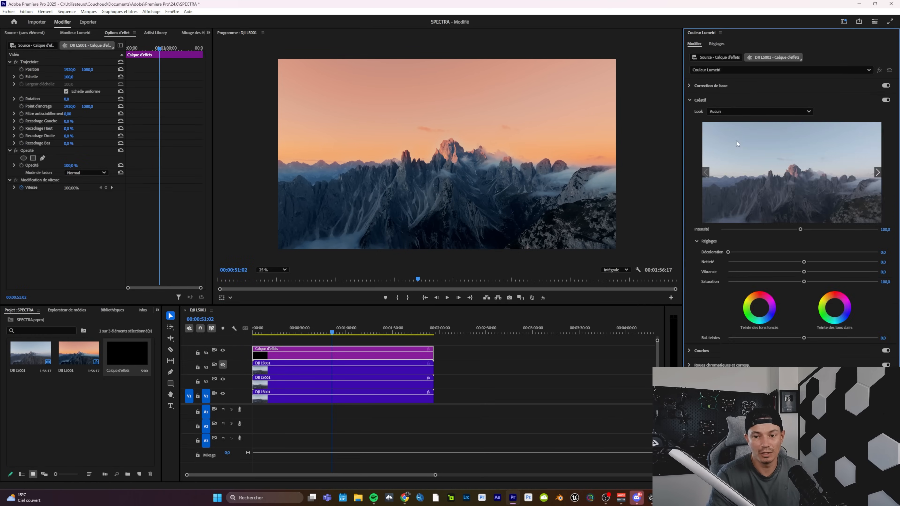
{"action": "left_click", "coordinate": [737, 111]}
{"action": "left_click", "coordinate": [674, 164]}
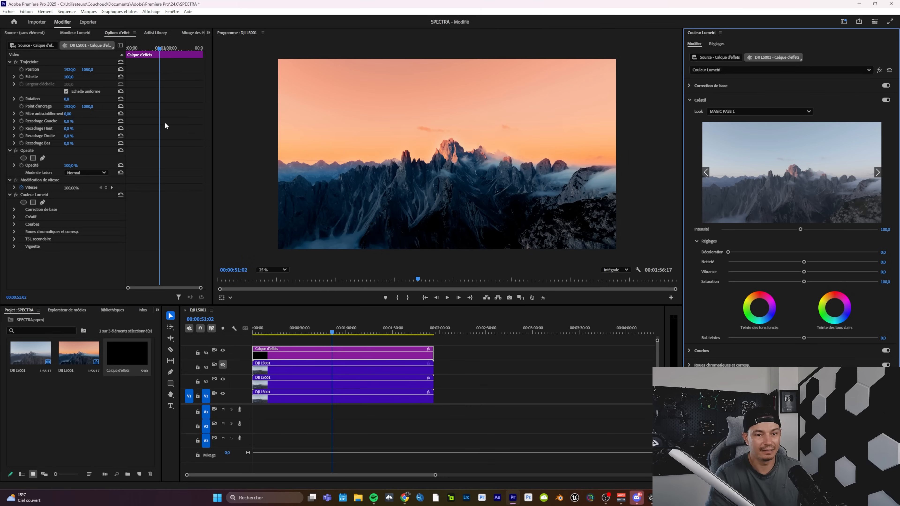
{"action": "left_click_drag", "start_coordinate": [799, 229], "coordinate": [697, 236]}
{"action": "left_click_drag", "start_coordinate": [752, 238], "coordinate": [732, 233]}
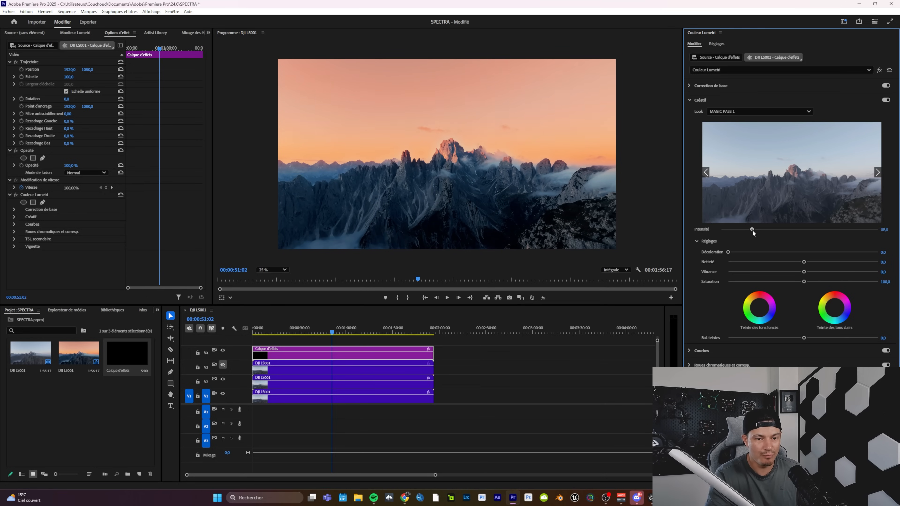
Step: Hide and show track V4 repeatedly to compare the image with and without the adjustment layer
{"action": "left_click", "coordinate": [221, 351]}
{"action": "left_click", "coordinate": [220, 351]}
{"action": "left_click", "coordinate": [221, 350]}
{"action": "left_click", "coordinate": [221, 351]}
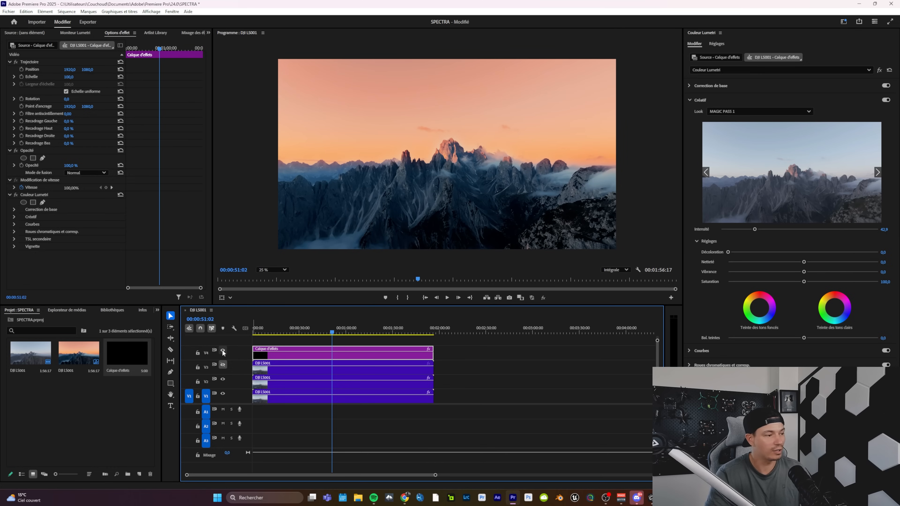
Step: Replace the adjustment layer's creative look with the MAGIC PASS 2 LUT and set its intensity to about 105
{"action": "left_click", "coordinate": [734, 112]}
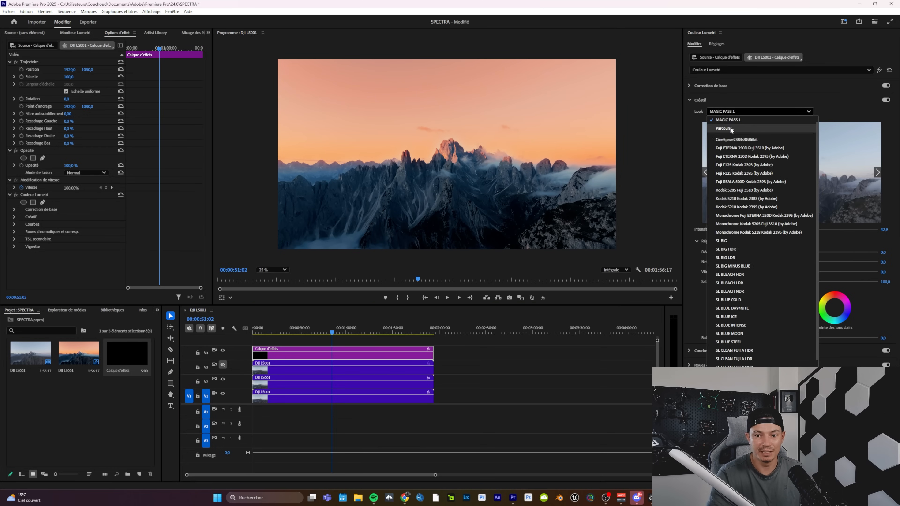
{"action": "left_click", "coordinate": [726, 120]}
{"action": "left_click", "coordinate": [62, 101]}
{"action": "double_click", "coordinate": [62, 102]}
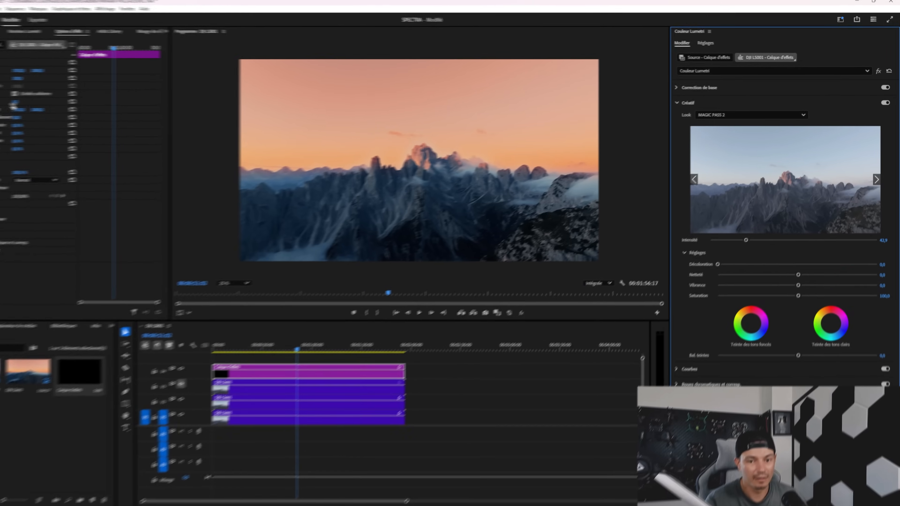
{"action": "left_click_drag", "start_coordinate": [755, 229], "coordinate": [877, 229]}
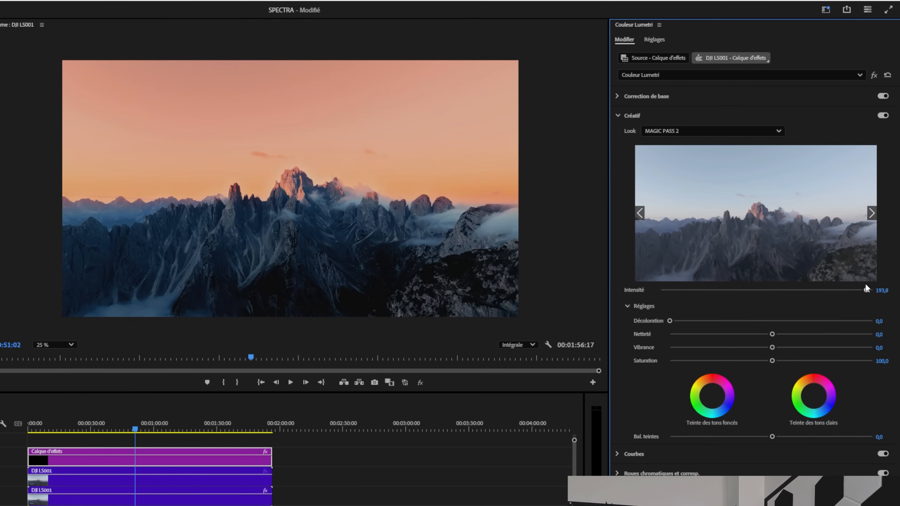
{"action": "left_click_drag", "start_coordinate": [865, 286], "coordinate": [772, 290]}
Step: Inspect the mountain shadows up close, set the MAGIC PASS 2 intensity to about 117, and view the image full screen
{"action": "scroll", "coordinate": [320, 290], "scroll_direction": "up", "scroll_amount": 1}
{"action": "scroll", "coordinate": [320, 289], "scroll_direction": "up", "scroll_amount": 3}
{"action": "scroll", "coordinate": [400, 194], "scroll_direction": "down", "scroll_amount": 1}
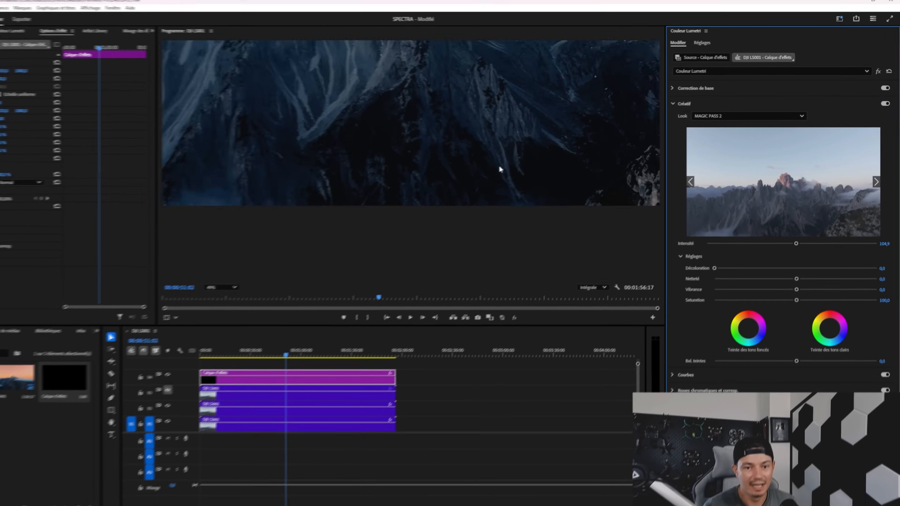
{"action": "scroll", "coordinate": [499, 165], "scroll_direction": "down", "scroll_amount": 2}
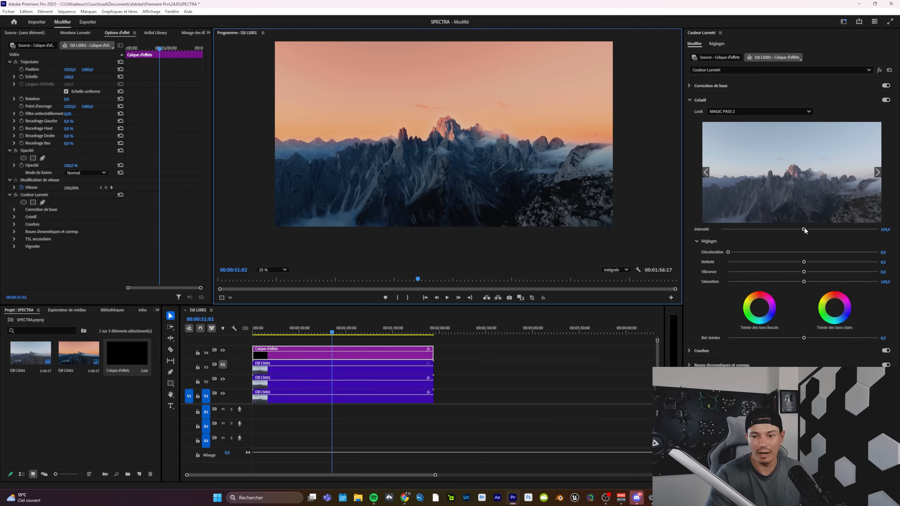
{"action": "left_click_drag", "start_coordinate": [804, 230], "coordinate": [698, 224]}
{"action": "left_click_drag", "start_coordinate": [788, 227], "coordinate": [814, 226]}
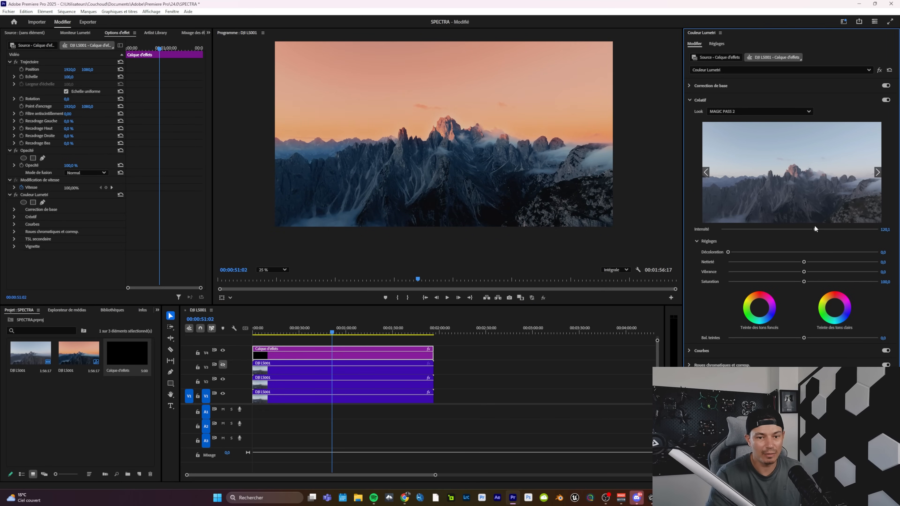
{"action": "key", "text": "ctrl+grave"}
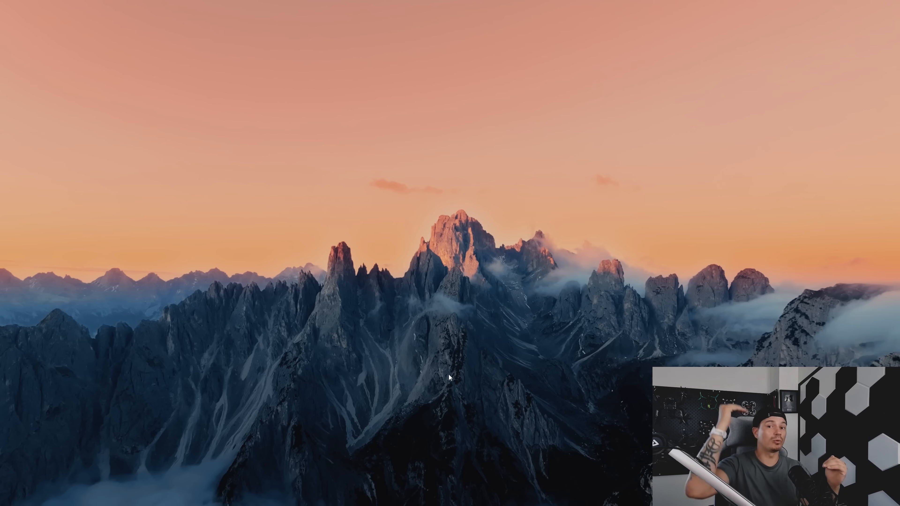
{"action": "key", "text": "Escape"}
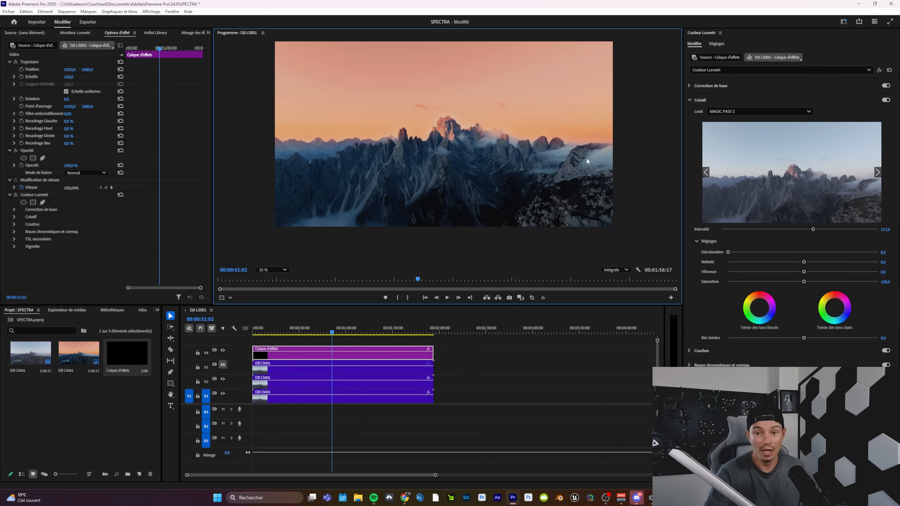
Step: Switch the creative look to the MAGIC PASS 3 LUT at about 39.7 intensity and compare the image with all effects bypassed
{"action": "left_click", "coordinate": [714, 110]}
{"action": "left_click", "coordinate": [719, 127]}
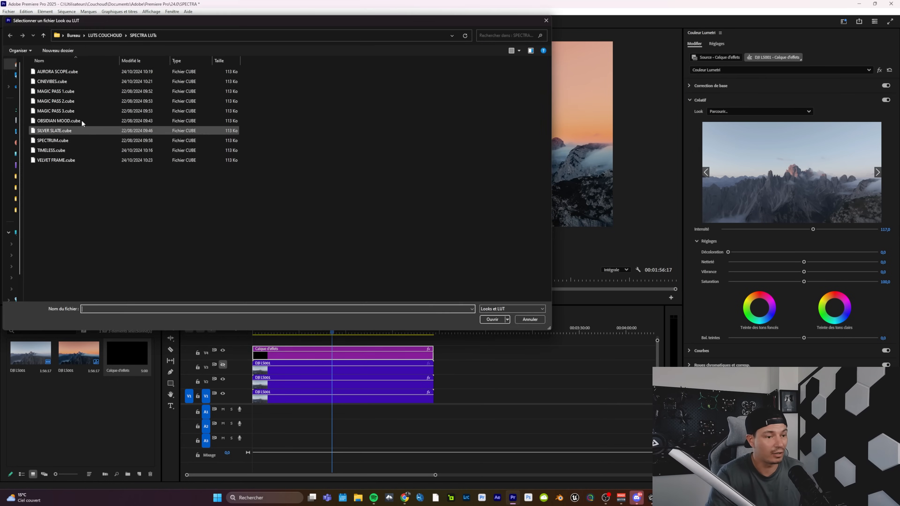
{"action": "double_click", "coordinate": [76, 113]}
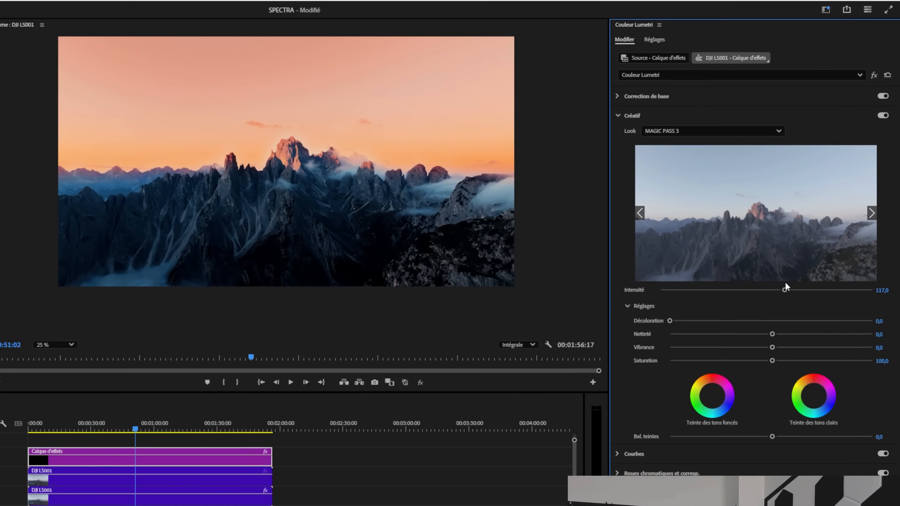
{"action": "left_click_drag", "start_coordinate": [775, 295], "coordinate": [616, 309]}
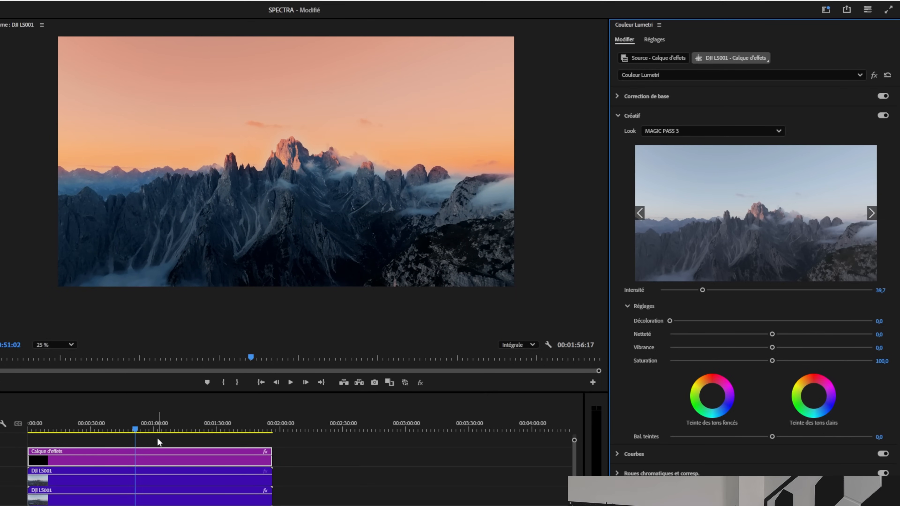
{"action": "left_click", "coordinate": [420, 382]}
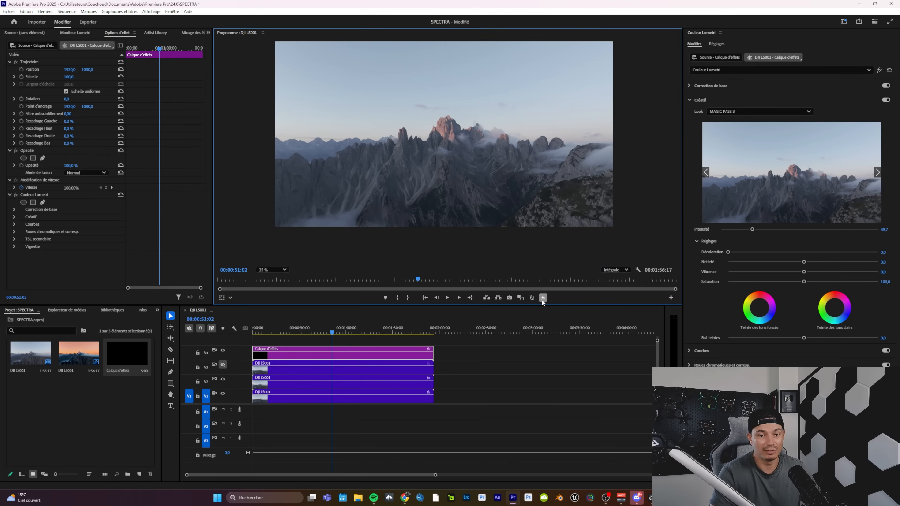
{"action": "left_click", "coordinate": [542, 299]}
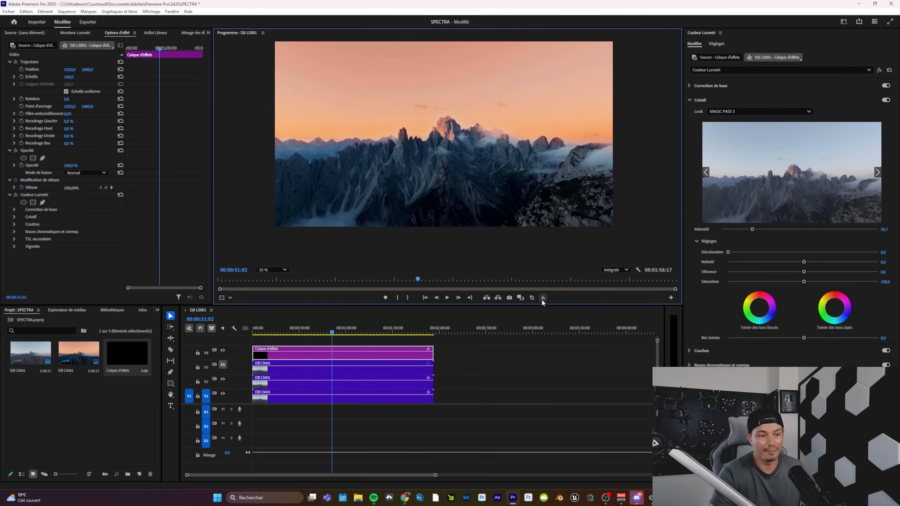